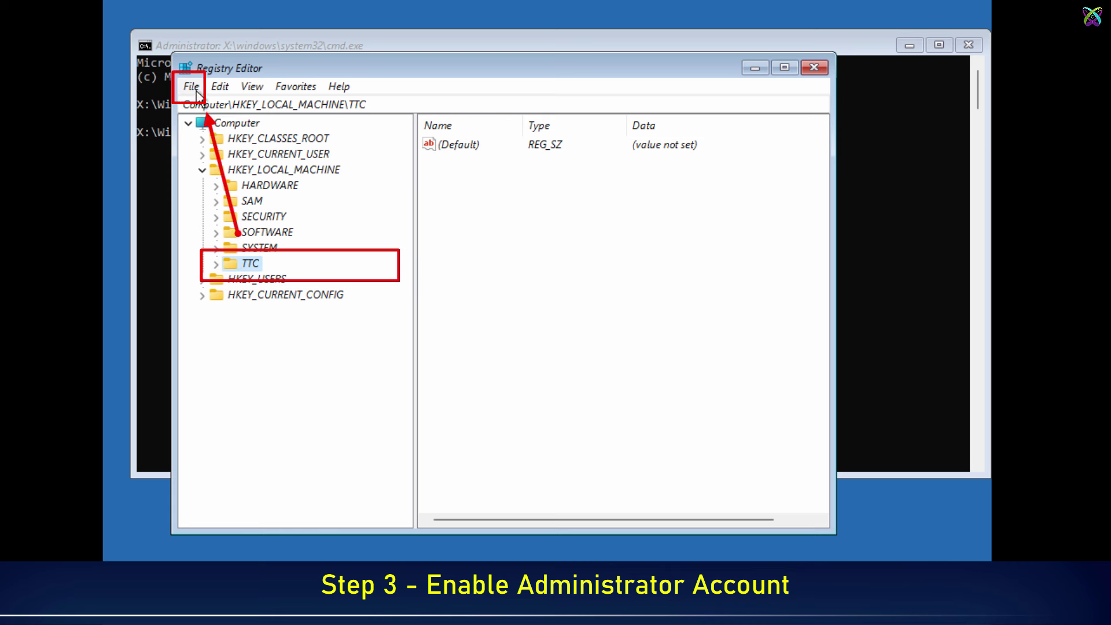
Step: Unload the TTC hive from HKEY_LOCAL_MACHINE, including all of its subkeys
click(191, 87)
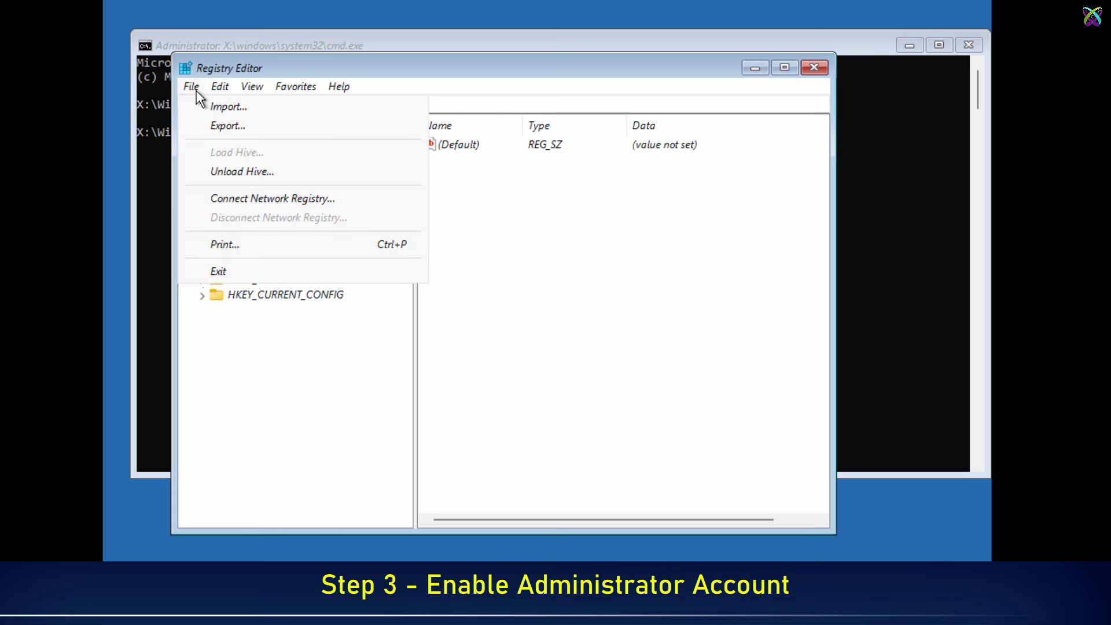
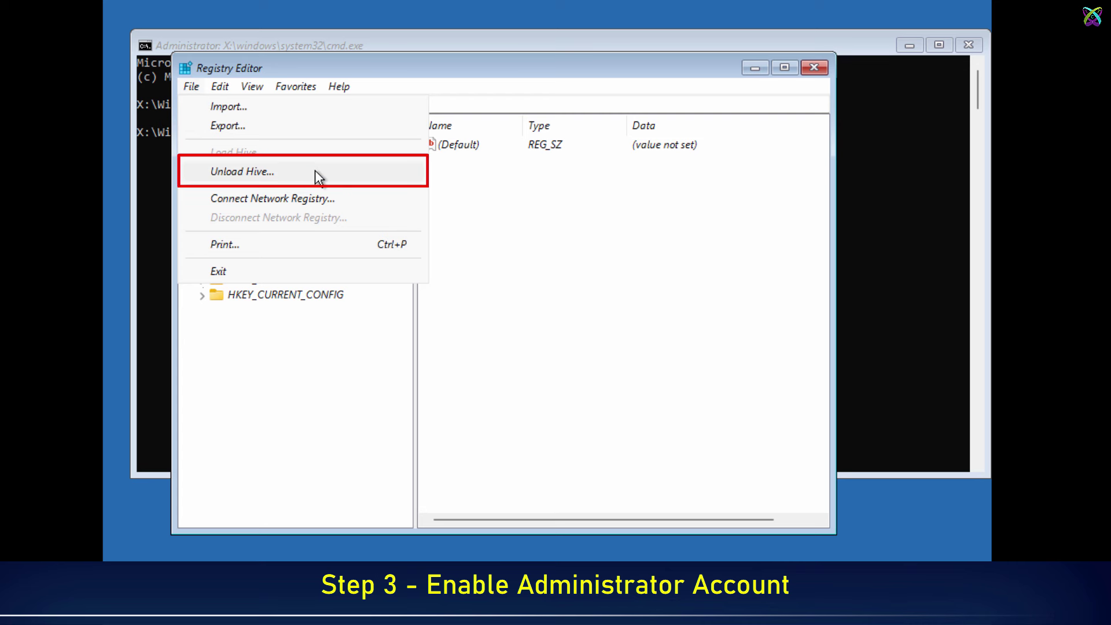
click(315, 171)
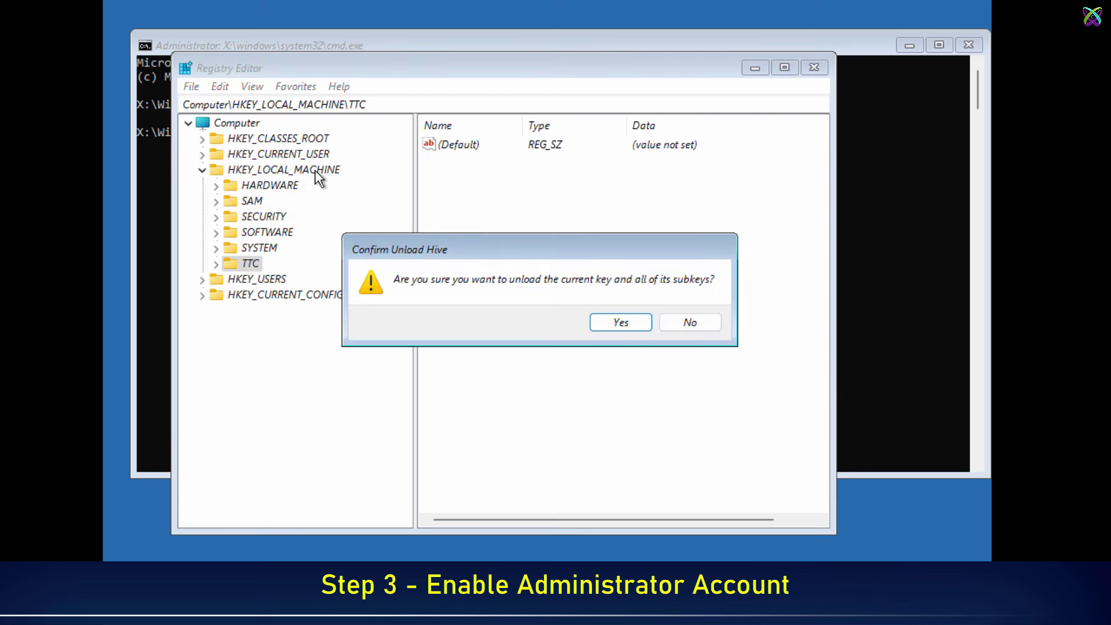
click(621, 327)
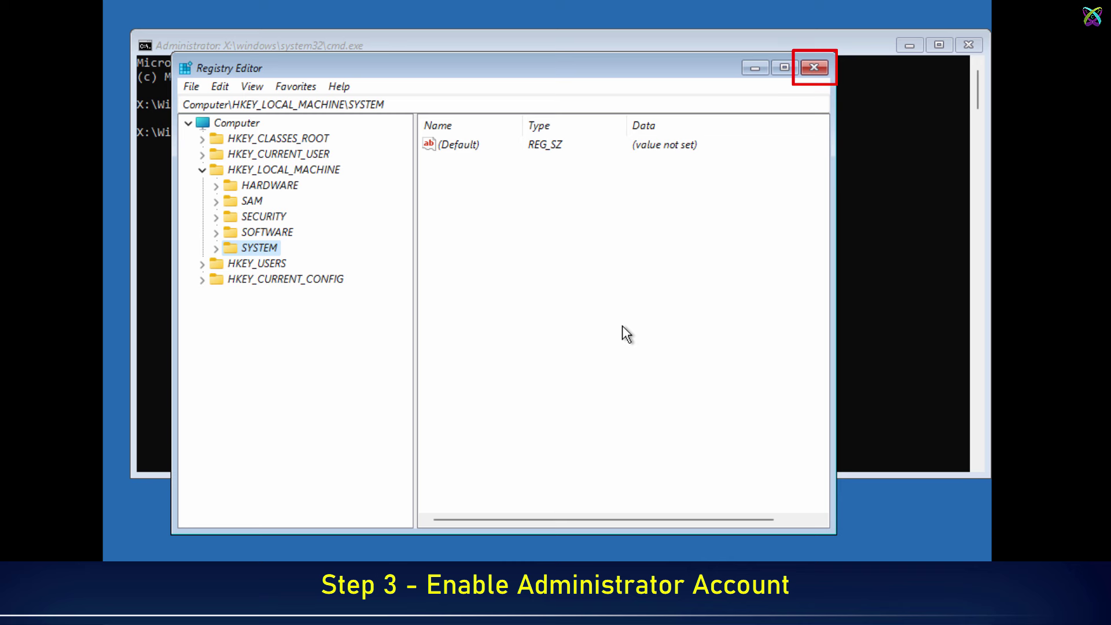
Step: Close Registry Editor and the command prompt, and exit the recovery environment to continue to Windows 11
click(809, 69)
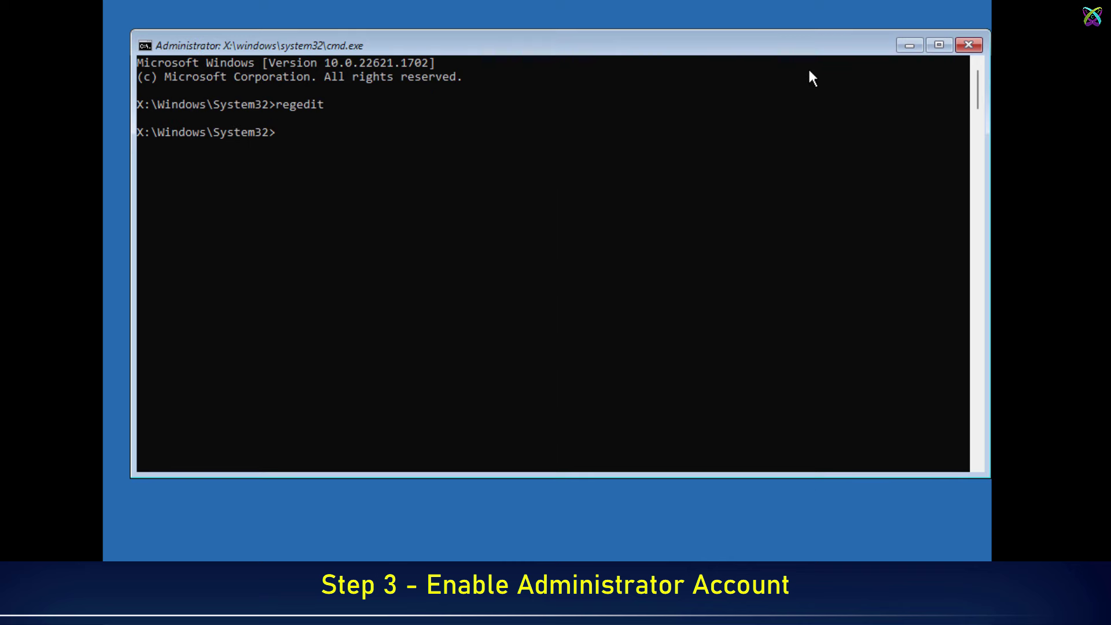
click(978, 44)
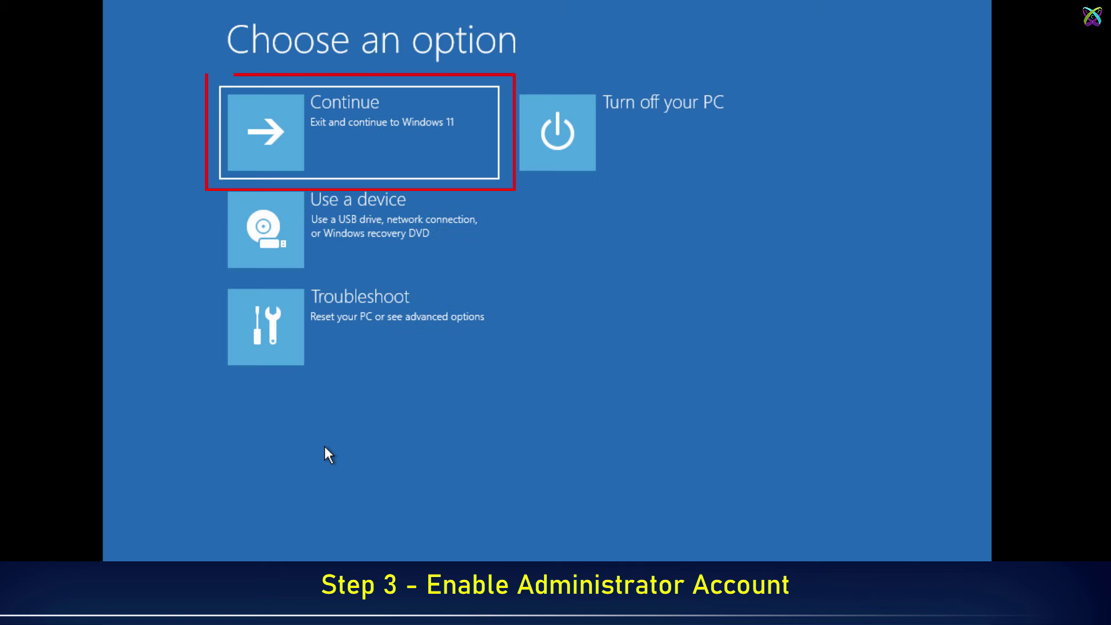
click(430, 114)
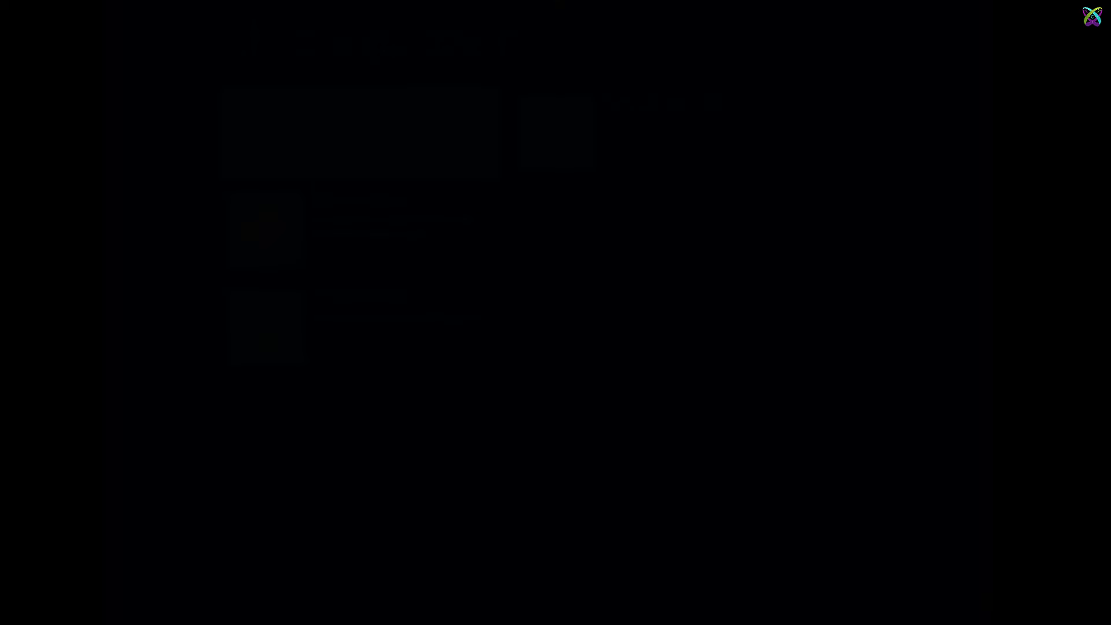
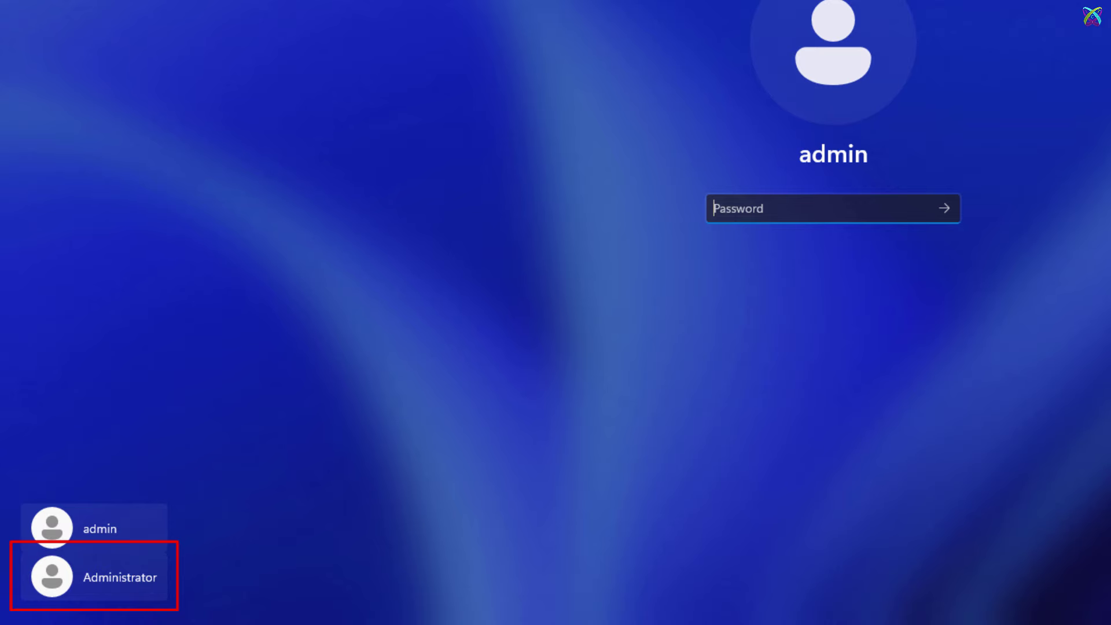
Step: Sign in to the Administrator account and accept the default device privacy settings to reach a clear desktop
click(94, 577)
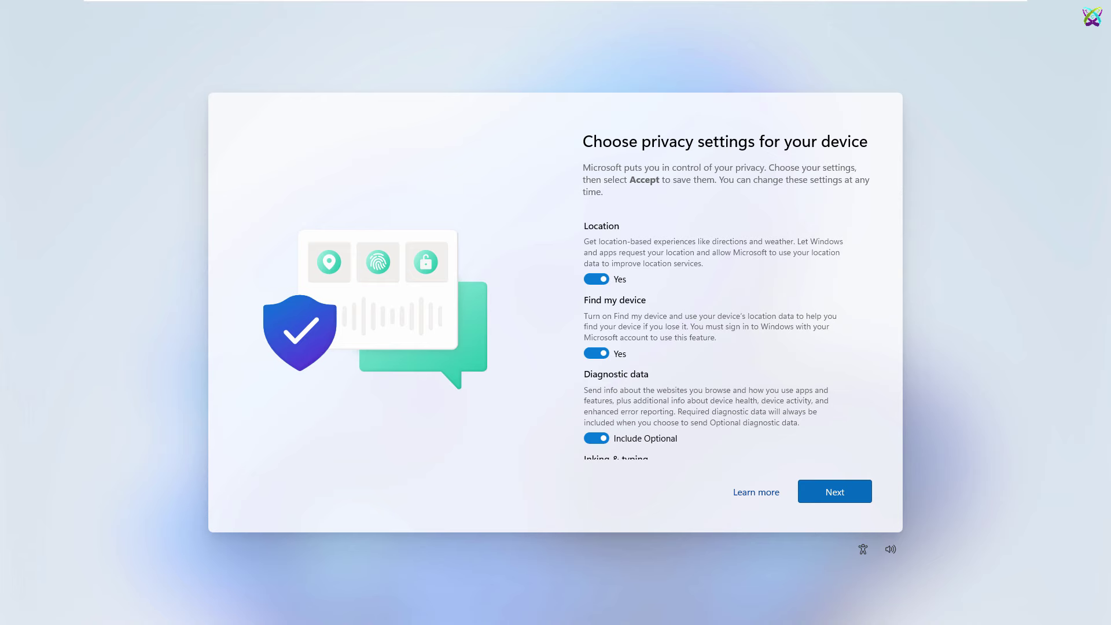
key(Return)
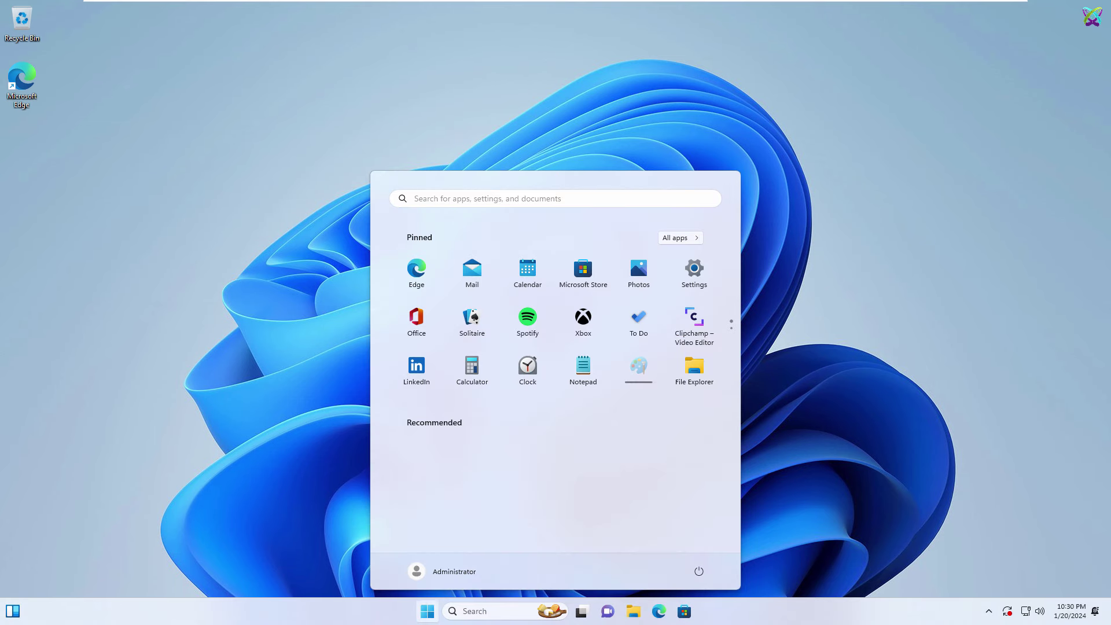
key(Escape)
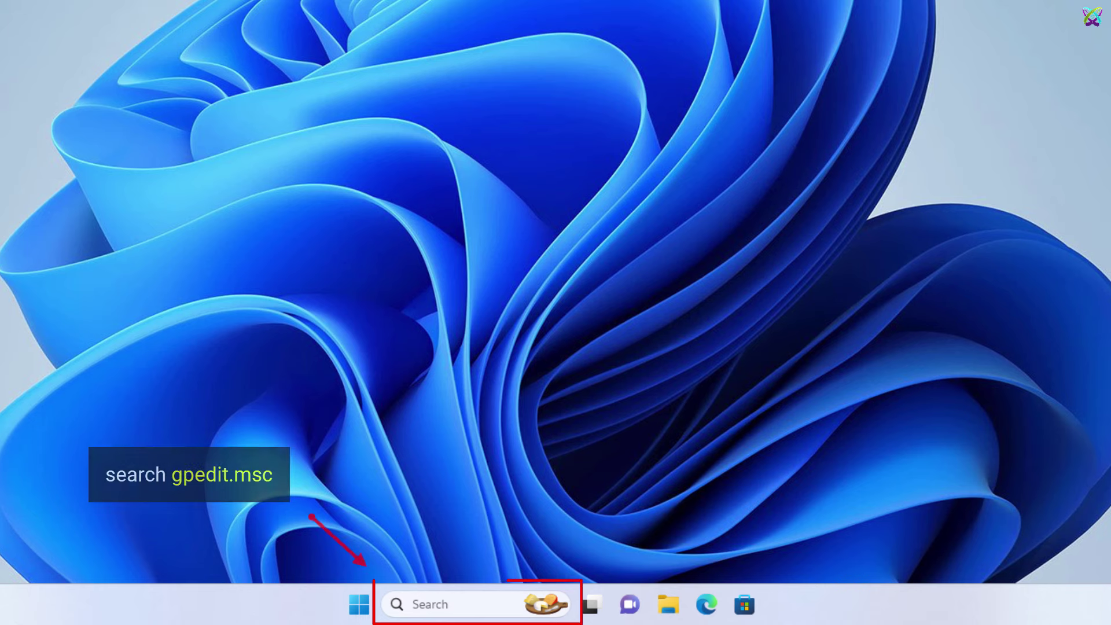
Step: Search Windows for gpedit.msc and open the Local Group Policy Editor in a maximized window
click(430, 604)
text(gpedi)
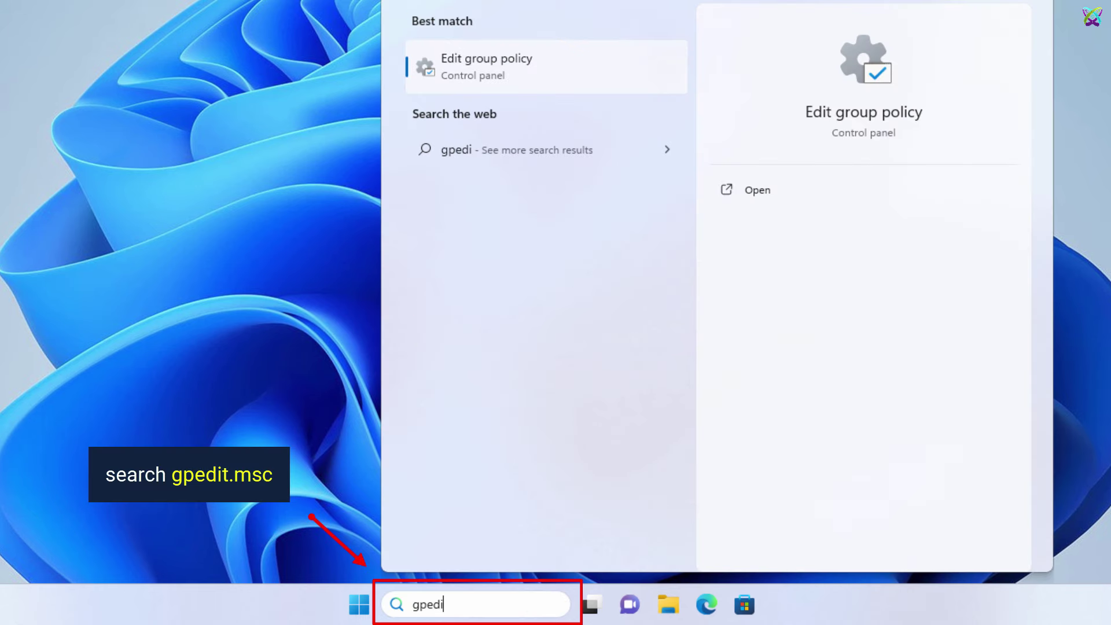
text(t.msc)
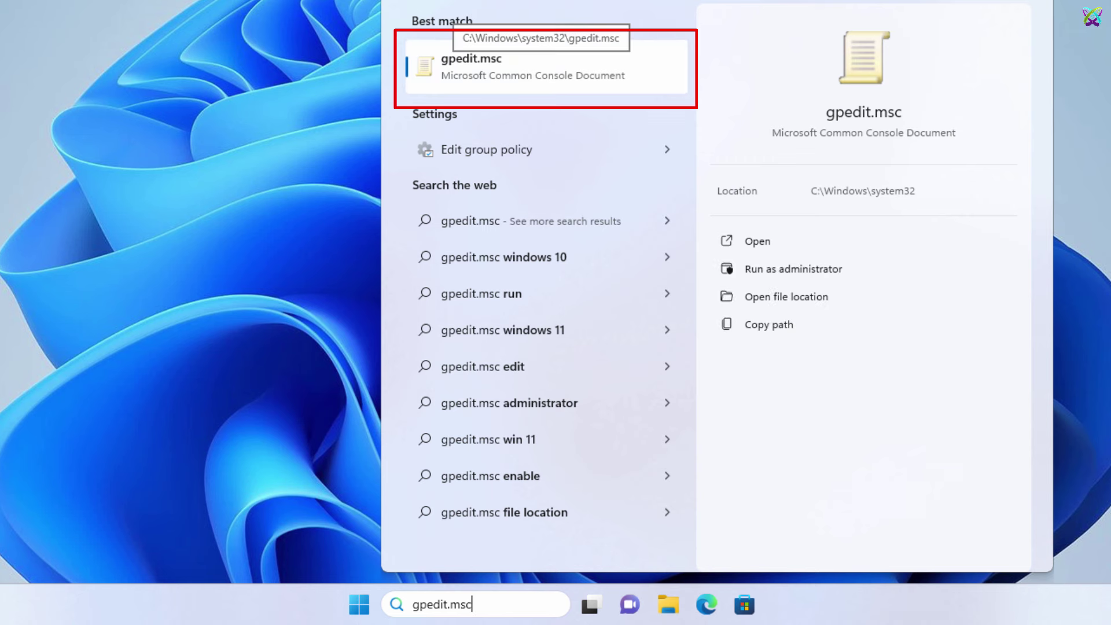
key(Return)
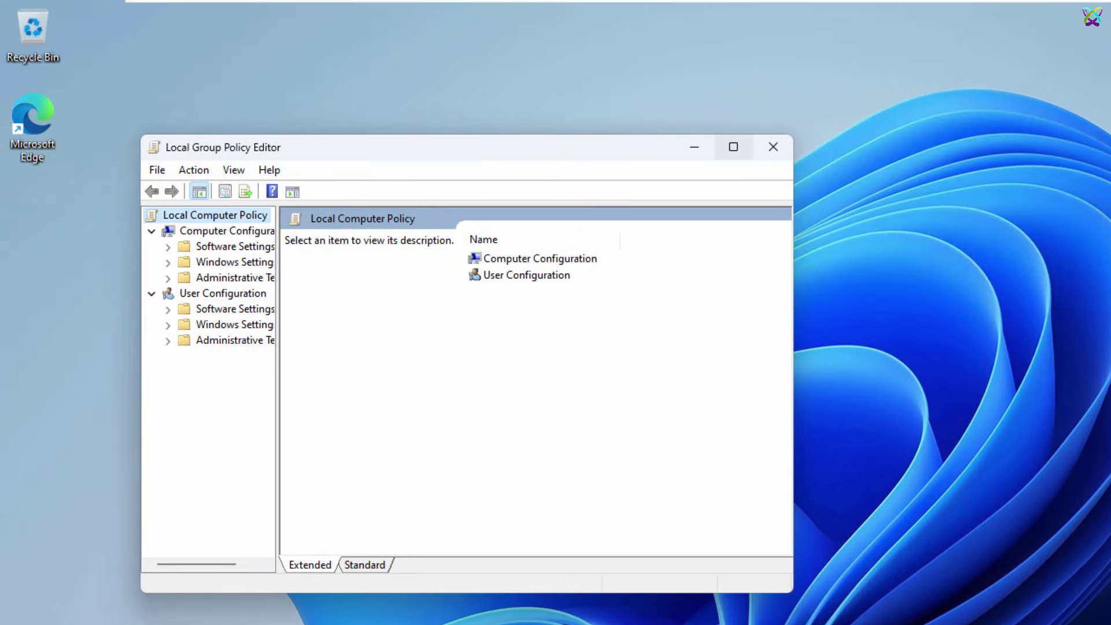
click(677, 84)
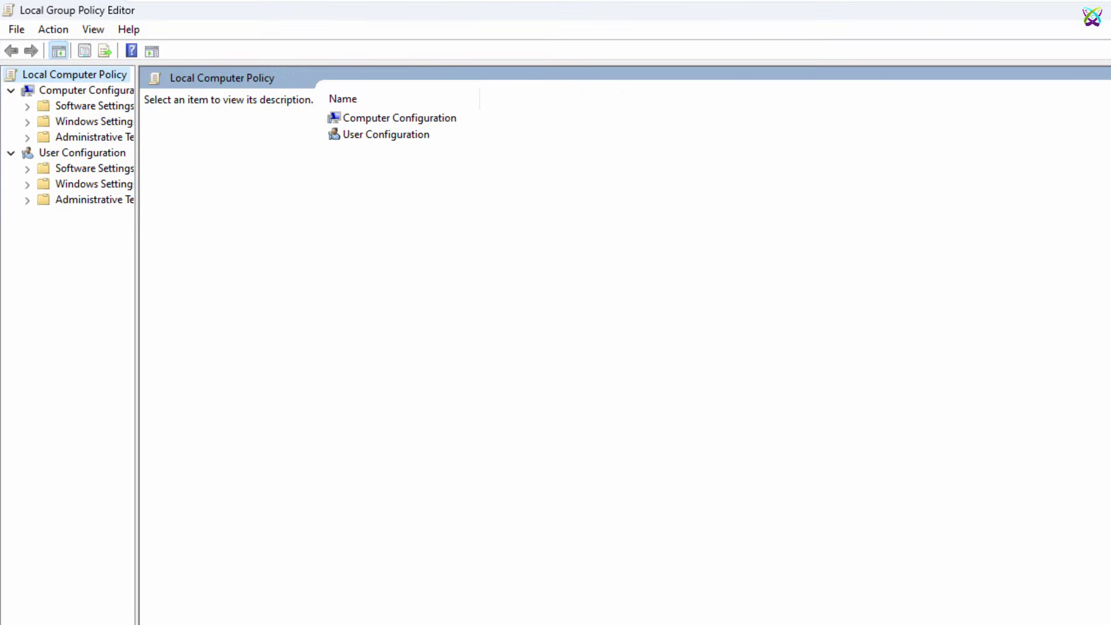
Step: Widen the policy tree and open Account Lockout Policy under Computer Configuration > Windows Settings > Security Settings > Account Policies
drag(136, 313, 236, 312)
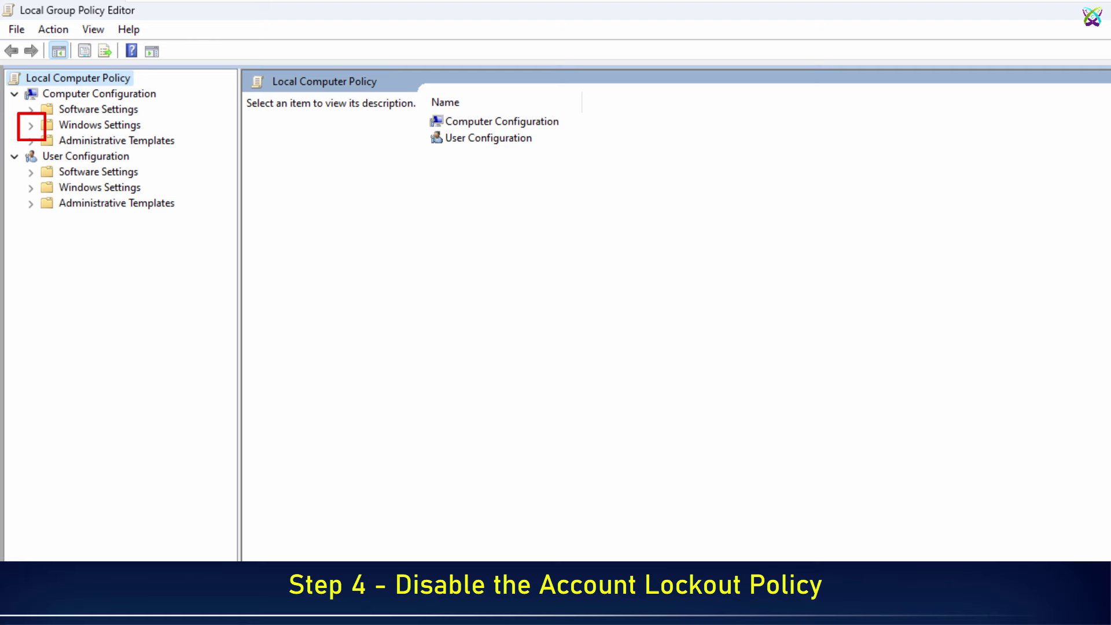
click(31, 126)
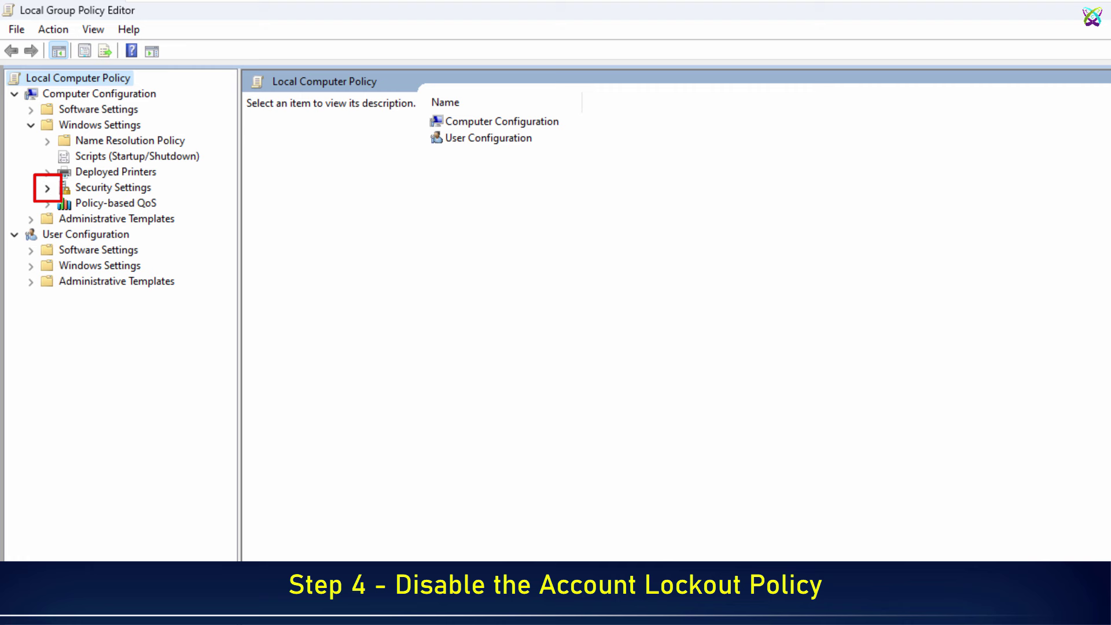
click(47, 188)
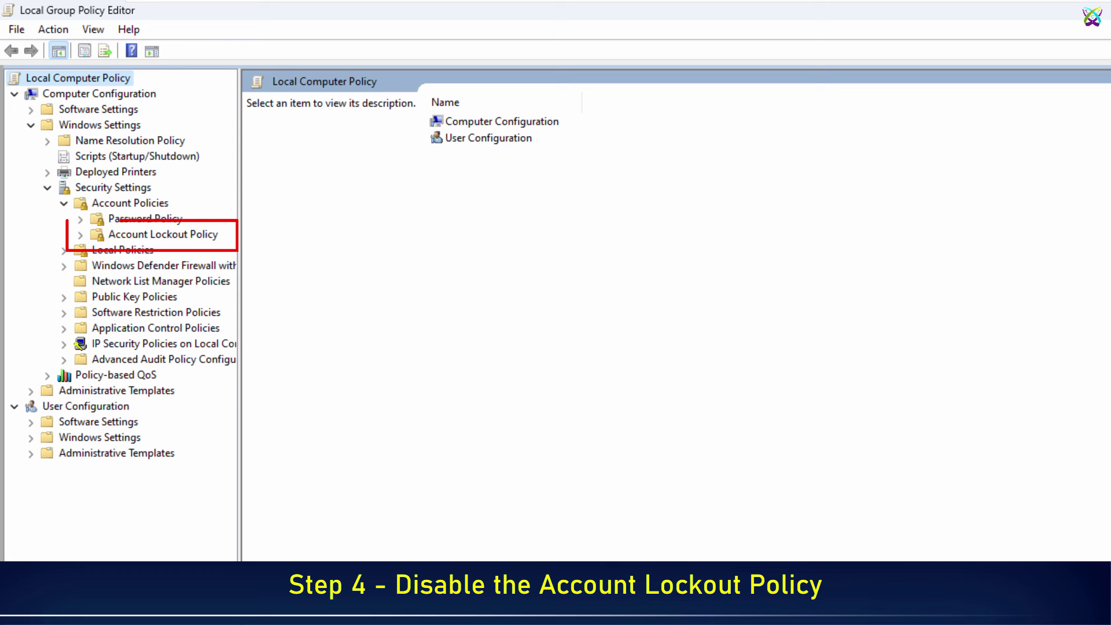
click(162, 234)
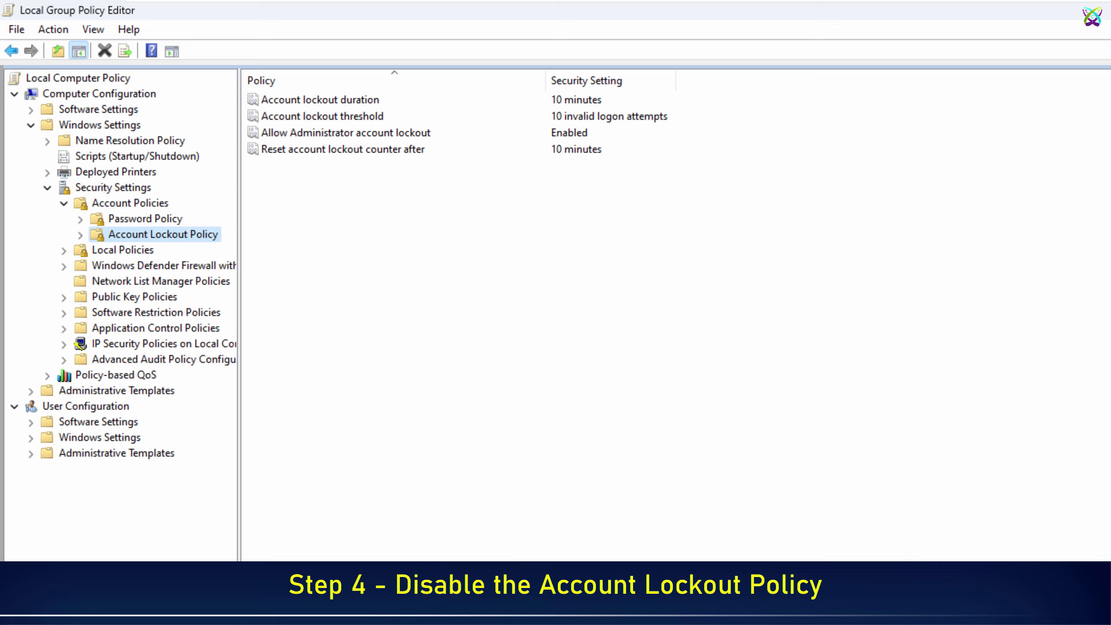
Step: Set the Account lockout threshold policy to 0 invalid logon attempts and accept the suggested value changes
key(Tab)
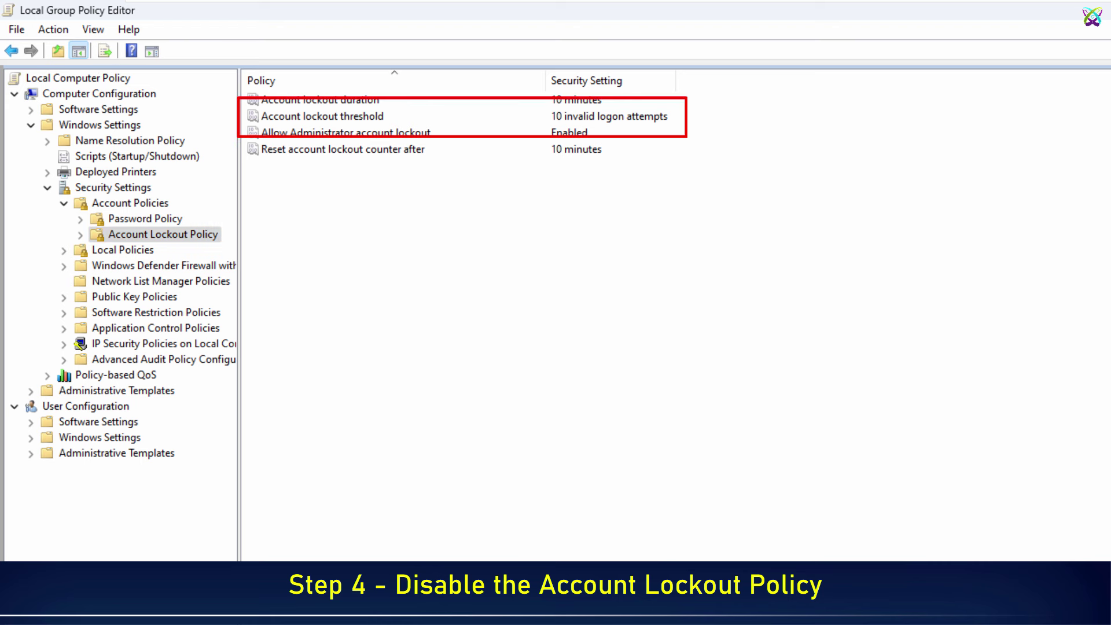
click(322, 115)
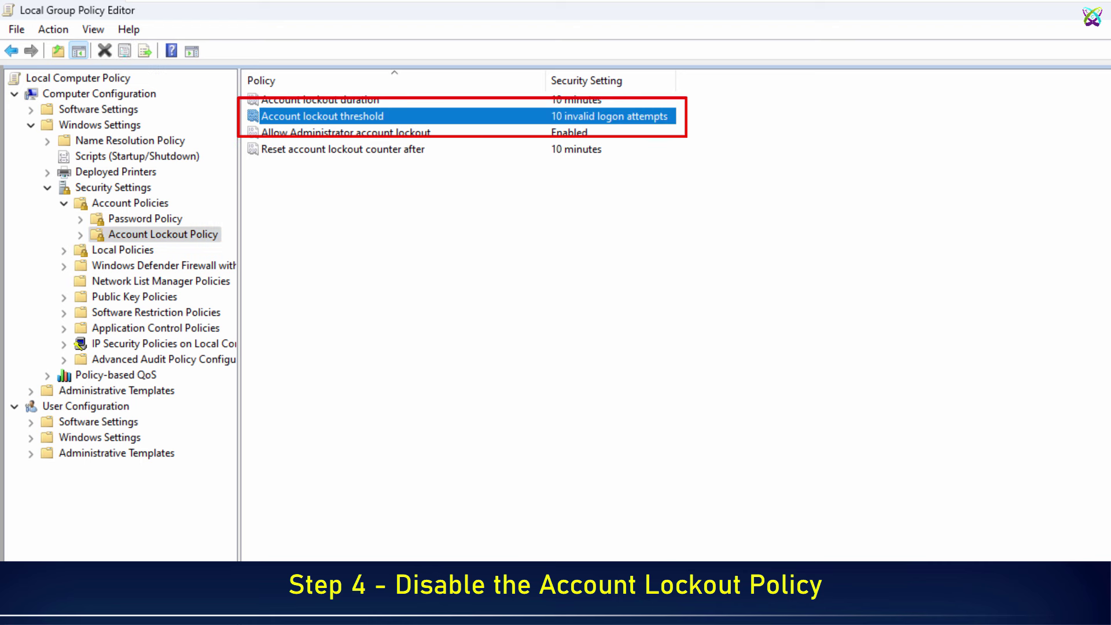
right_click(397, 115)
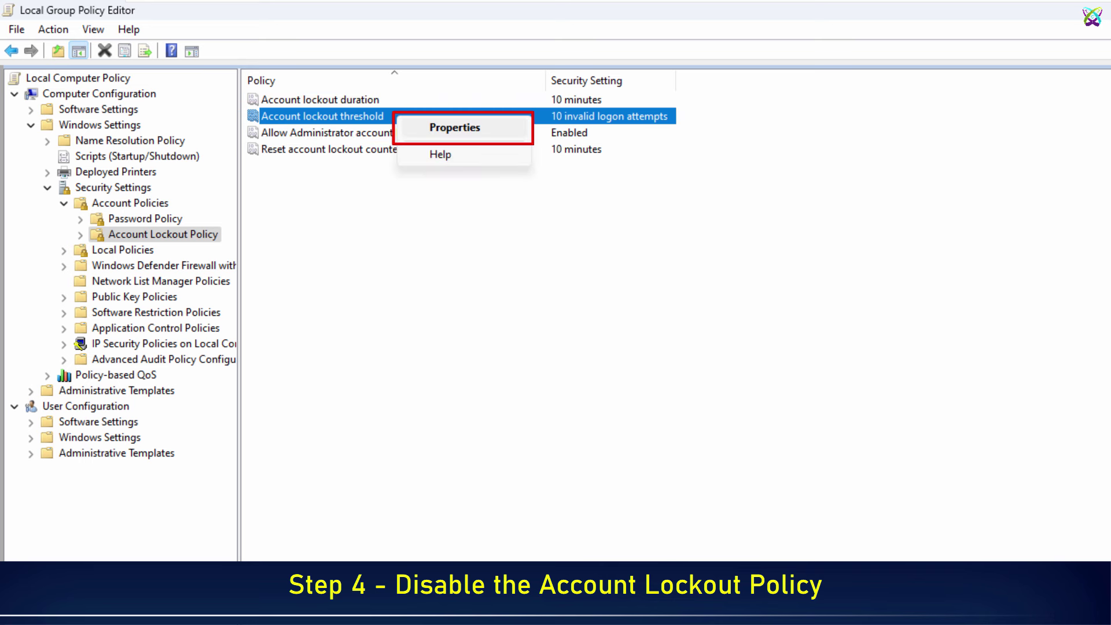
key(Return)
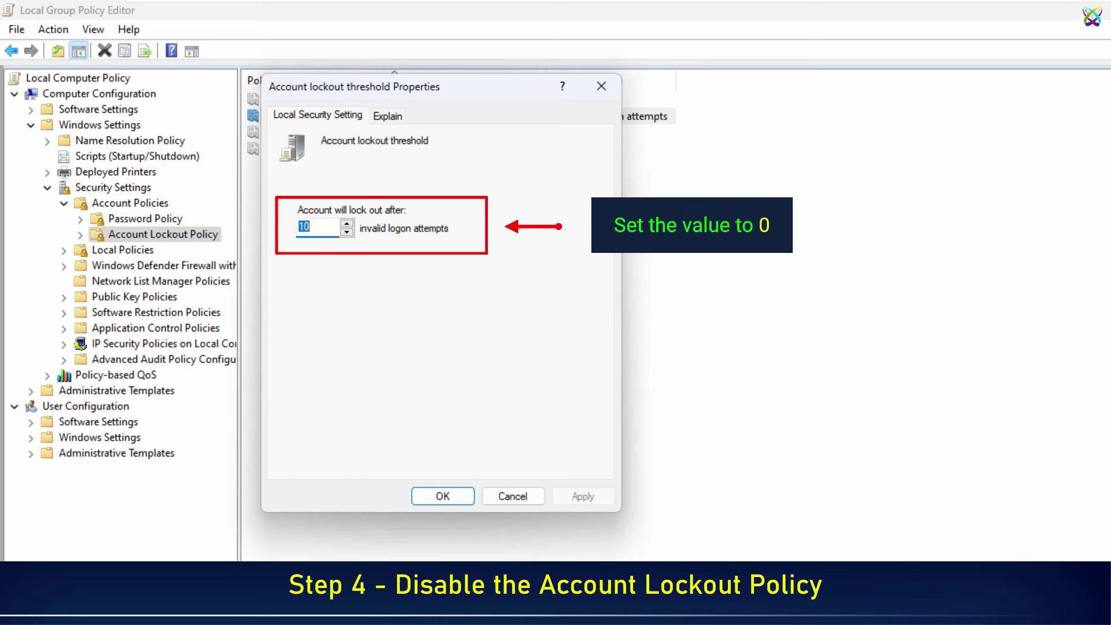
text(0)
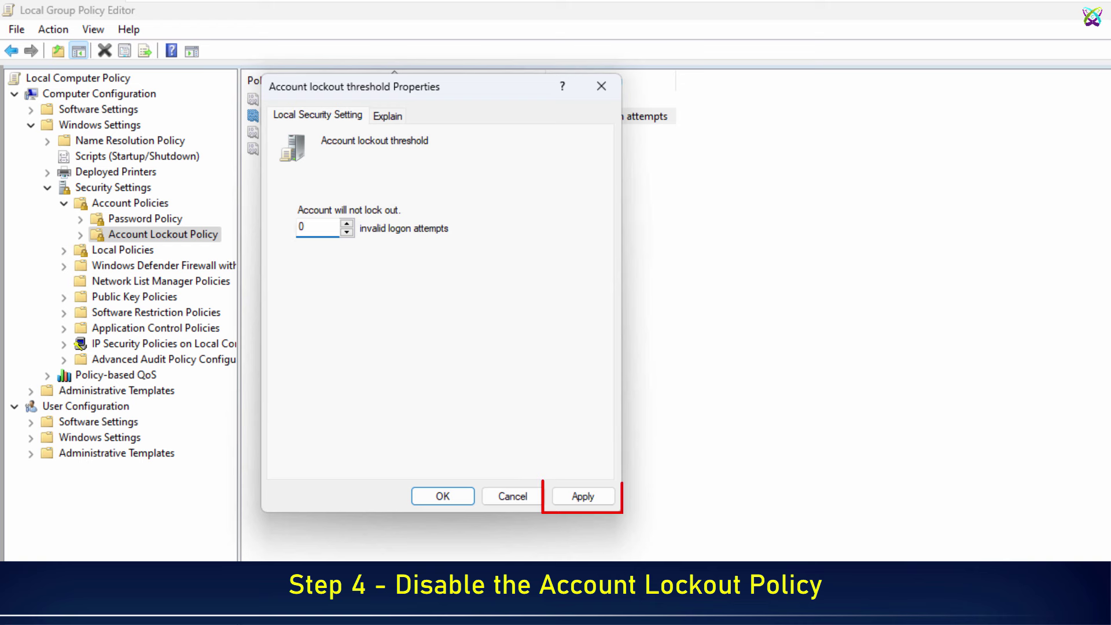
click(582, 496)
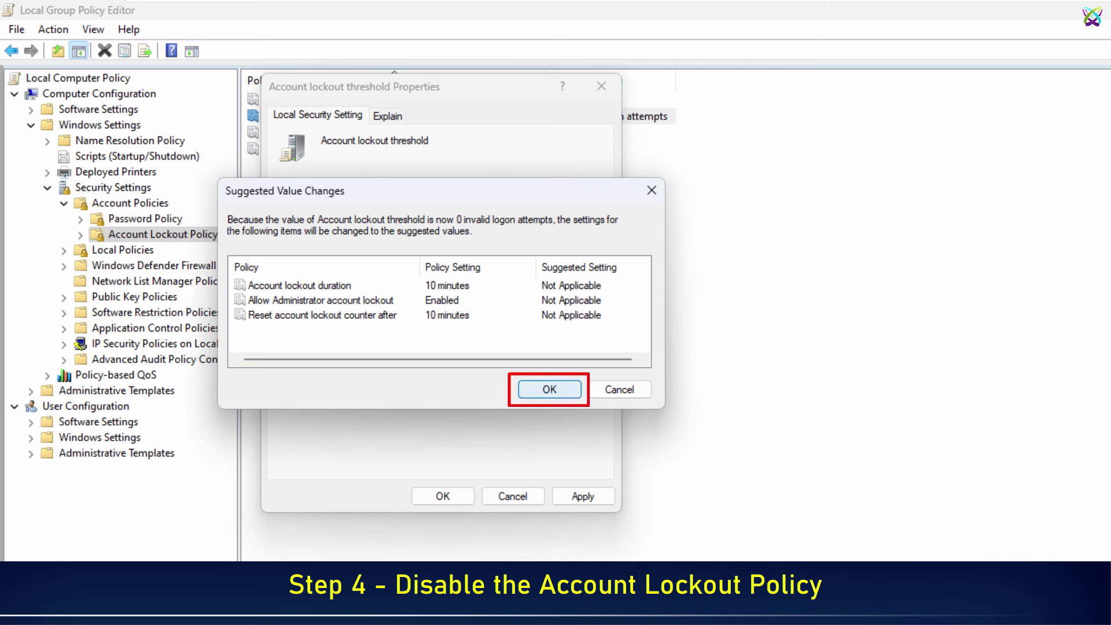
key(Return)
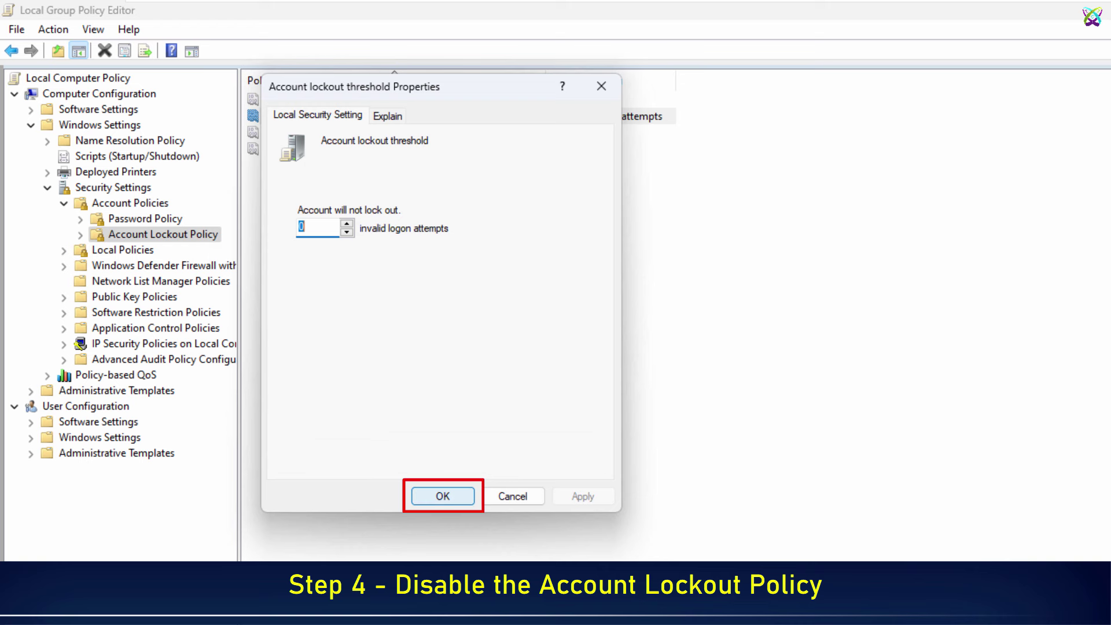
key(Return)
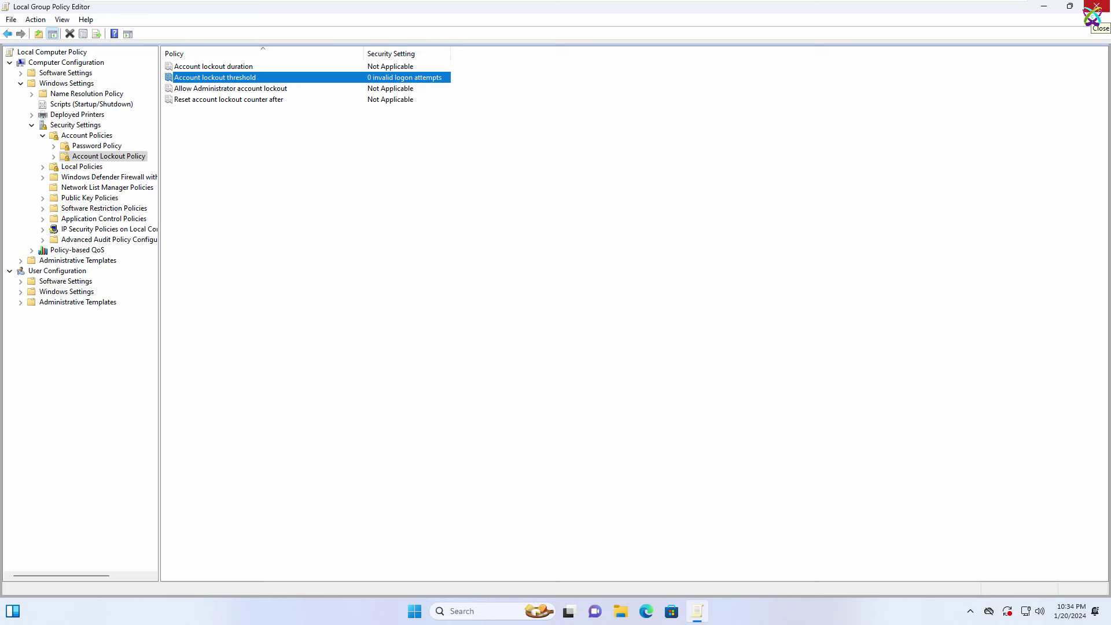
Step: Close the Local Group Policy Editor and restart the PC to apply the policy changes
click(1095, 7)
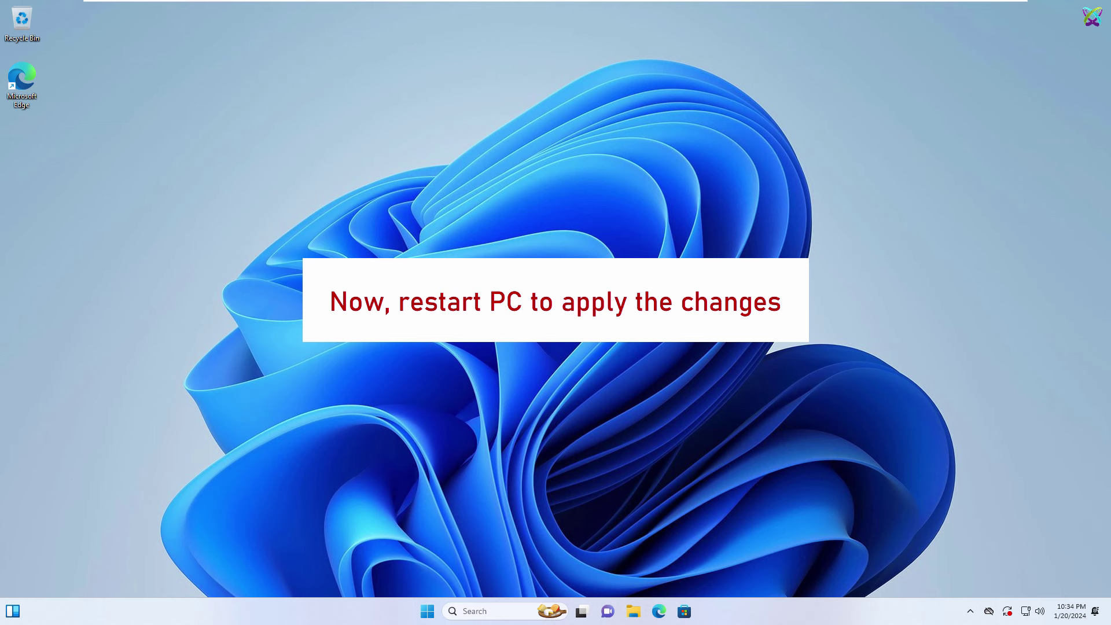
key(super)
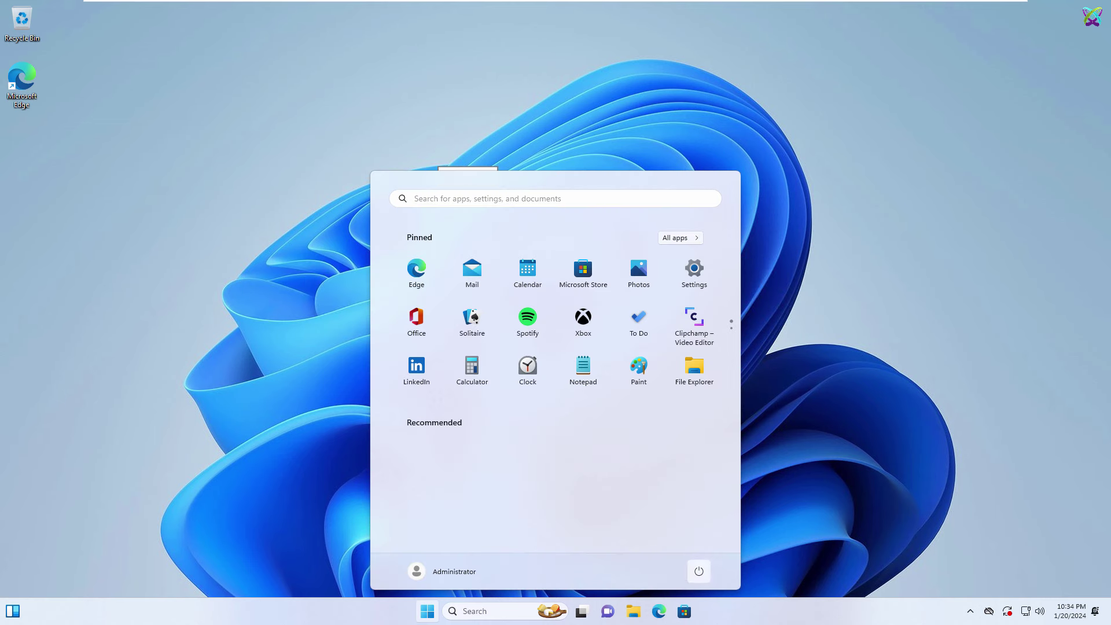
click(699, 571)
click(686, 547)
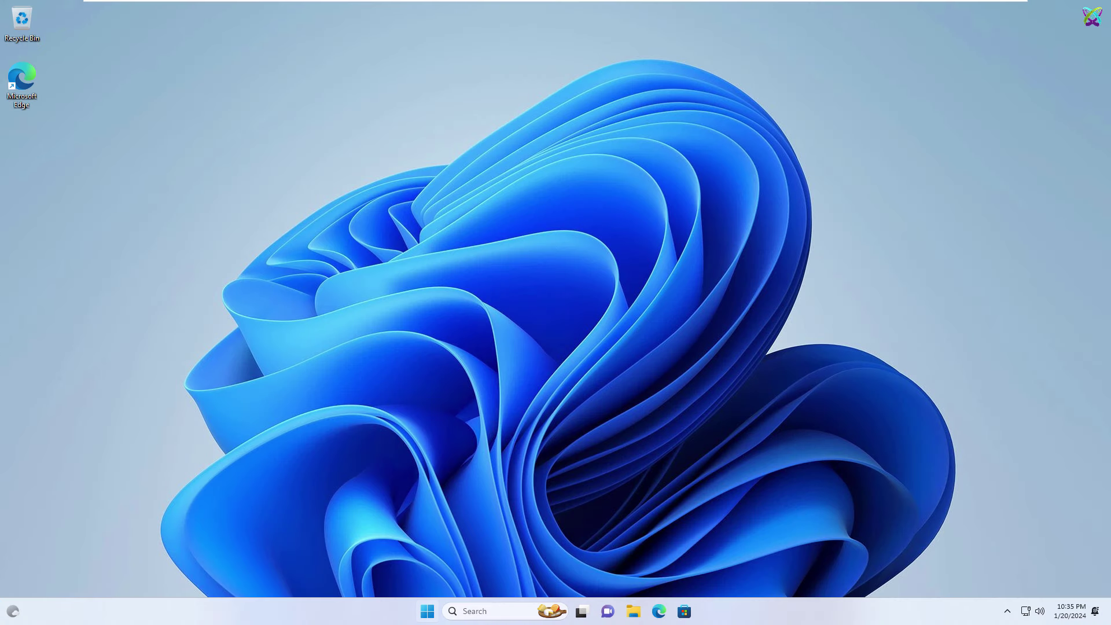
Step: Sign out of the Administrator account and select the admin account on the sign-in screen
click(427, 611)
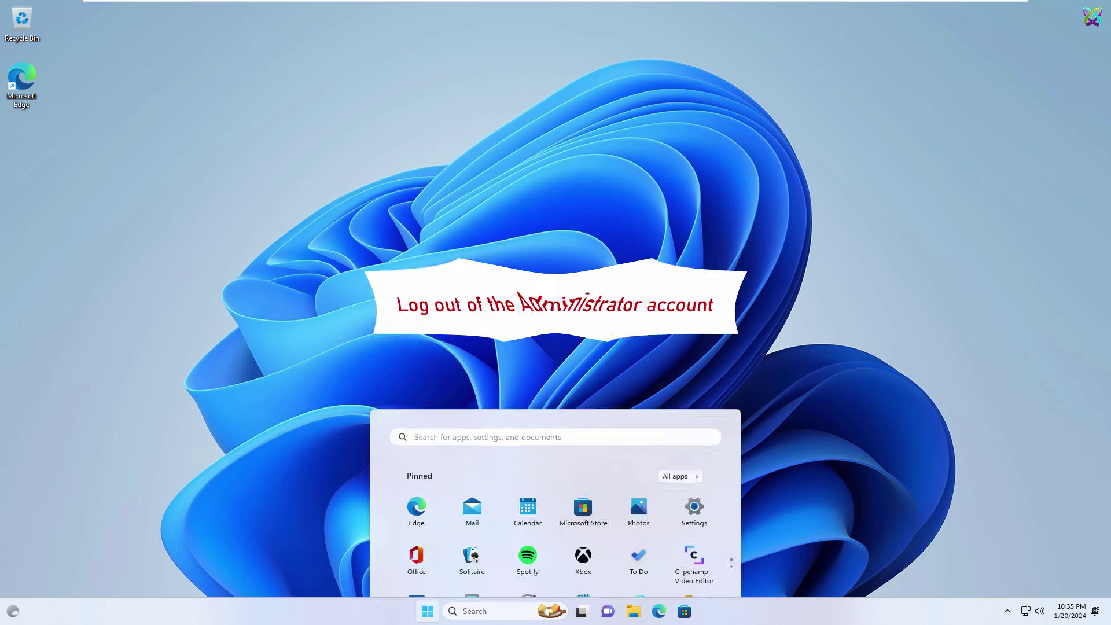
click(441, 571)
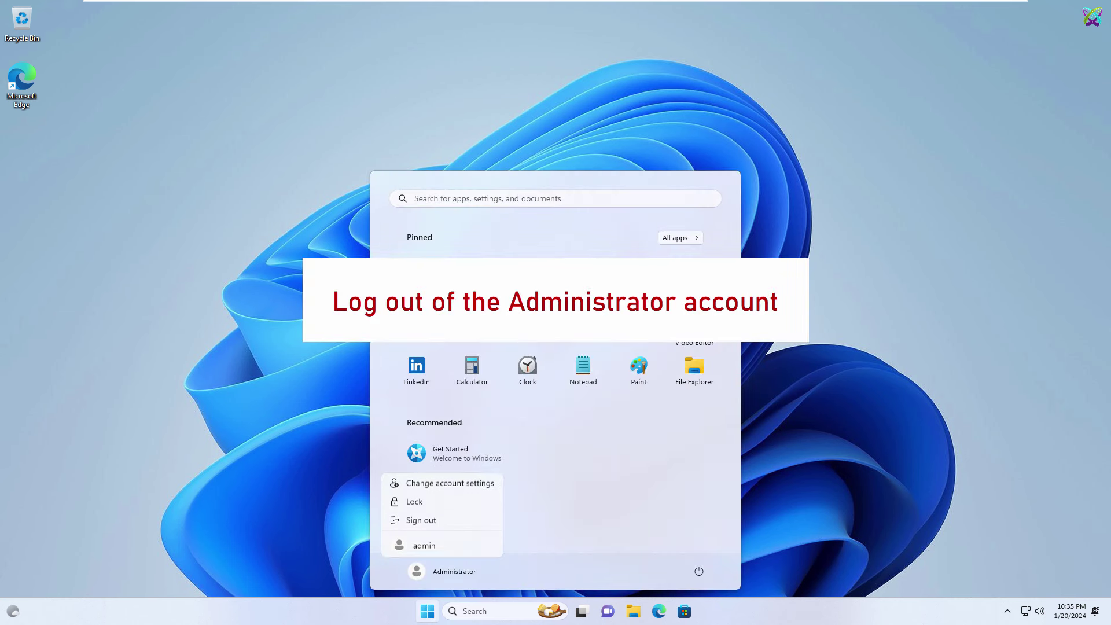
click(415, 497)
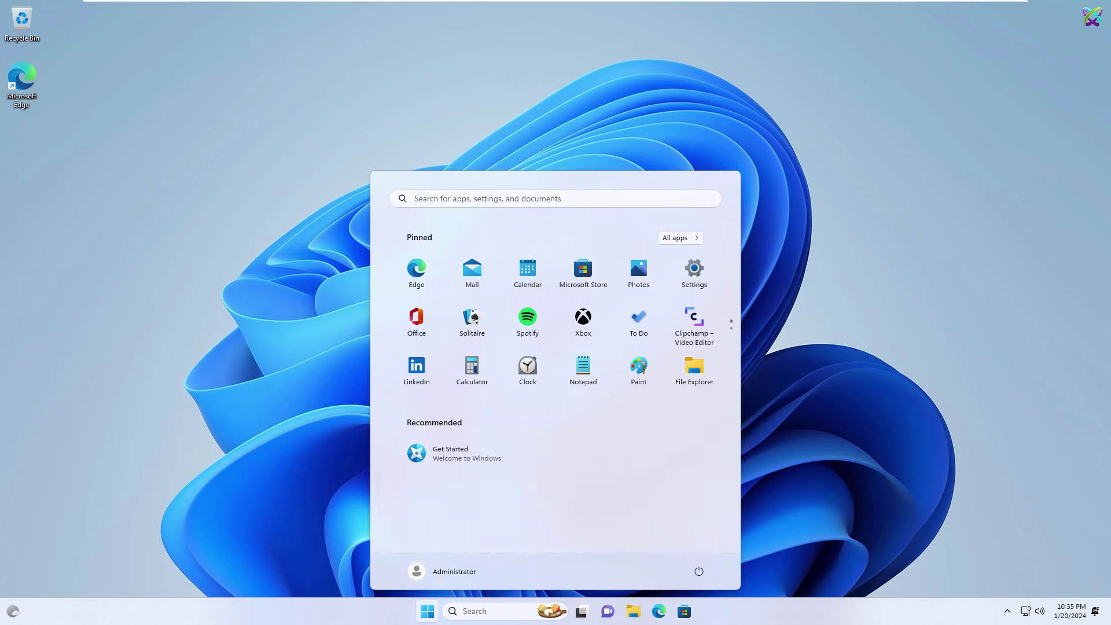
key(Return)
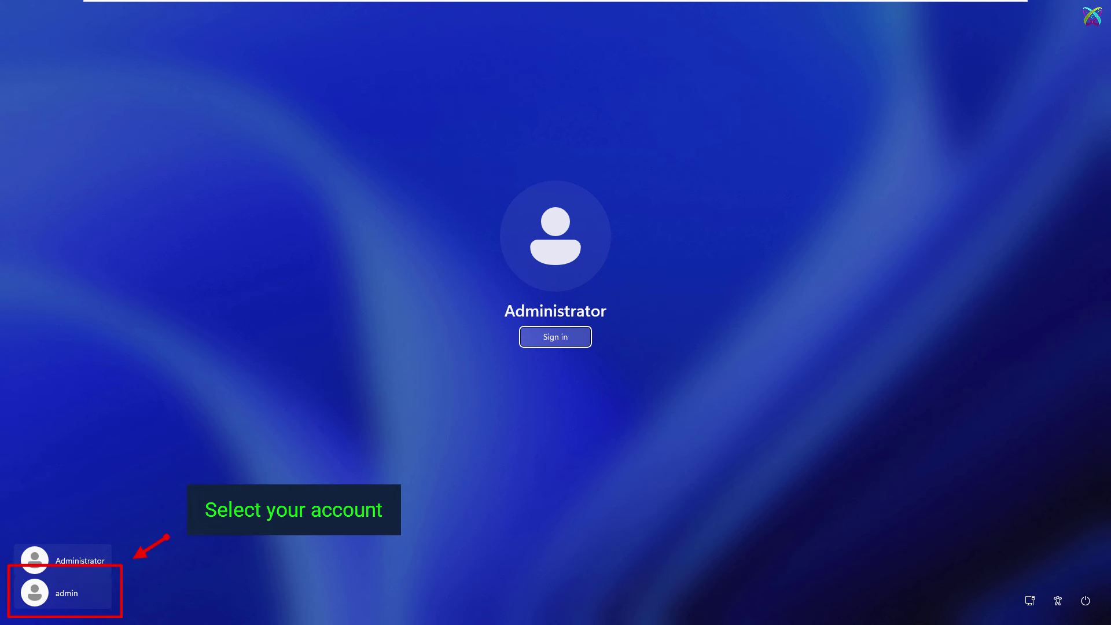
click(62, 592)
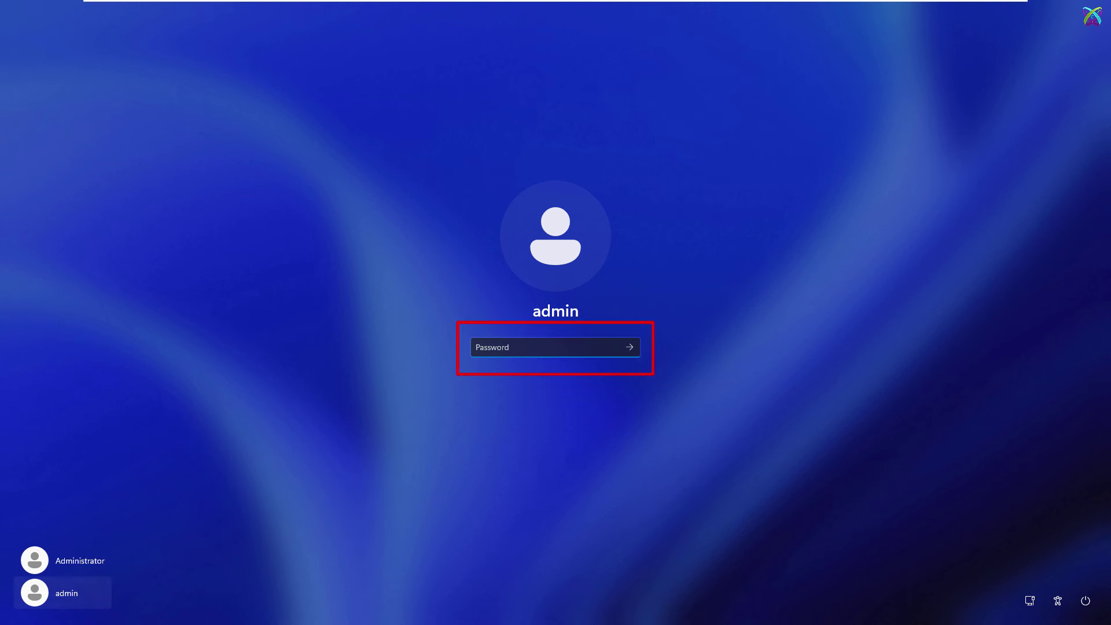
Step: Enter the account password to sign in to the admin account
text(a)
key(Return)
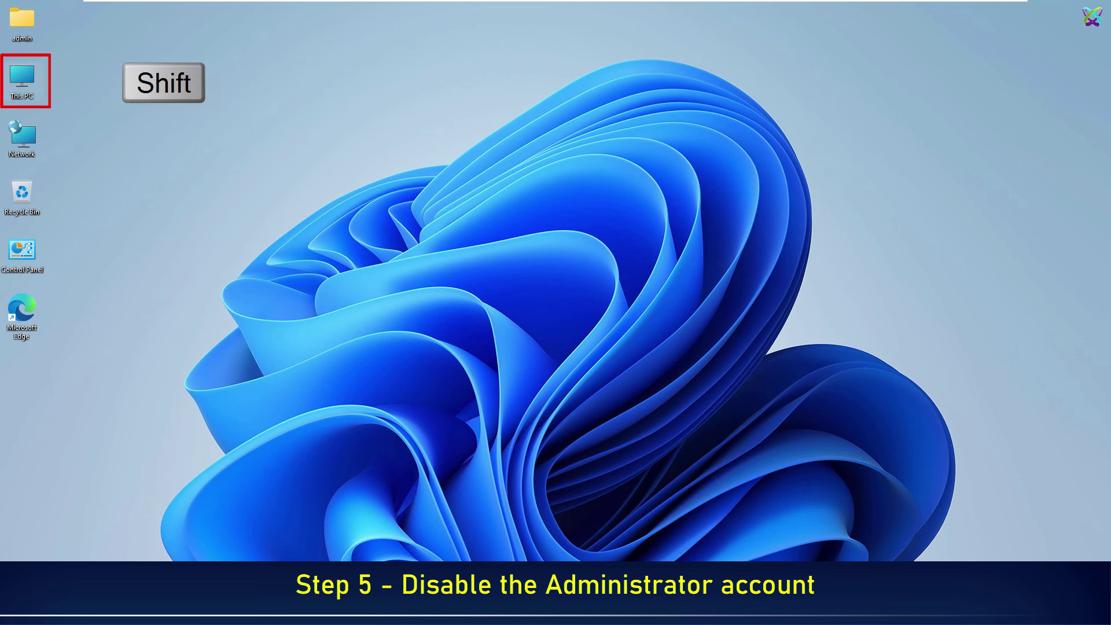
Step: Open Computer Management for This PC and display the Users folder under Local Users and Groups
shift+right_click(34, 91)
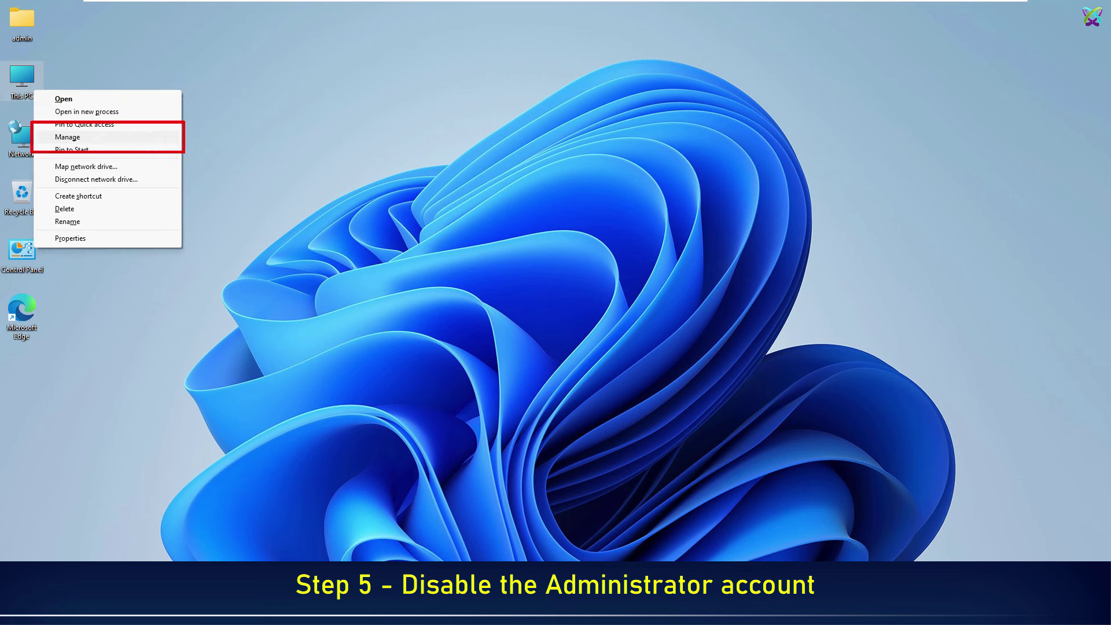
click(67, 137)
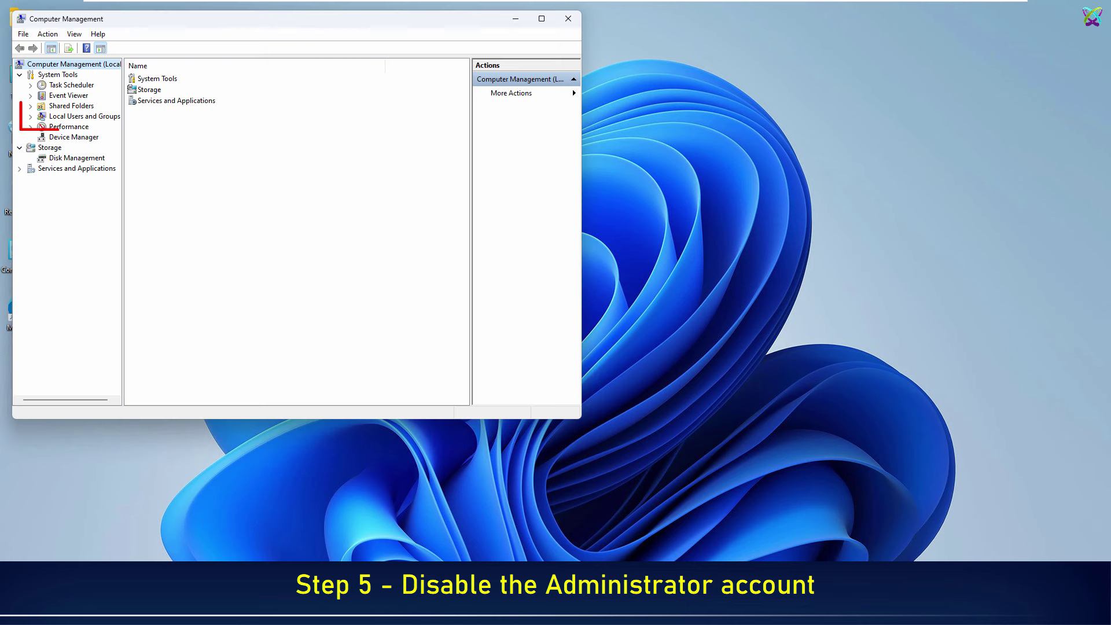
double_click(84, 116)
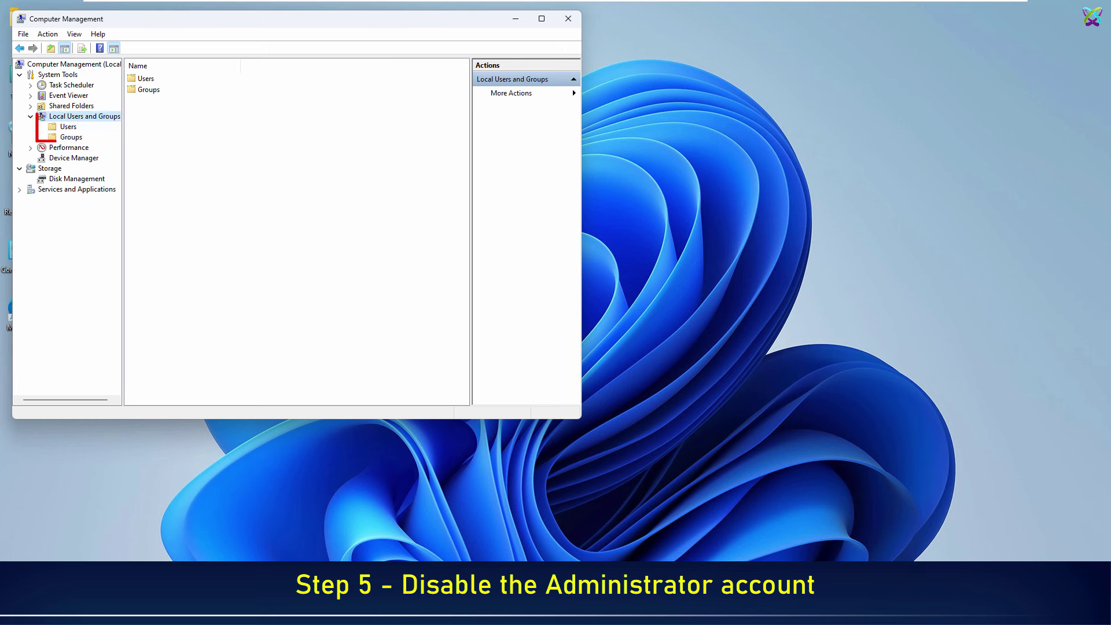
click(68, 126)
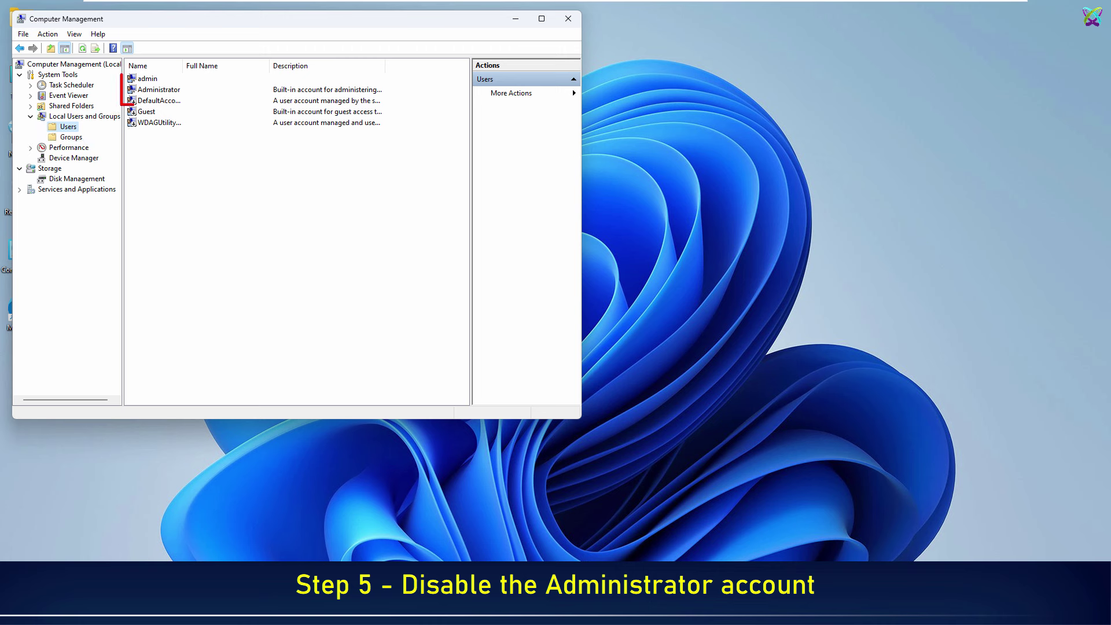
Step: Set the built-in Administrator account to Account is disabled in its properties, apply the change, and close Computer Management
click(158, 89)
right_click(169, 89)
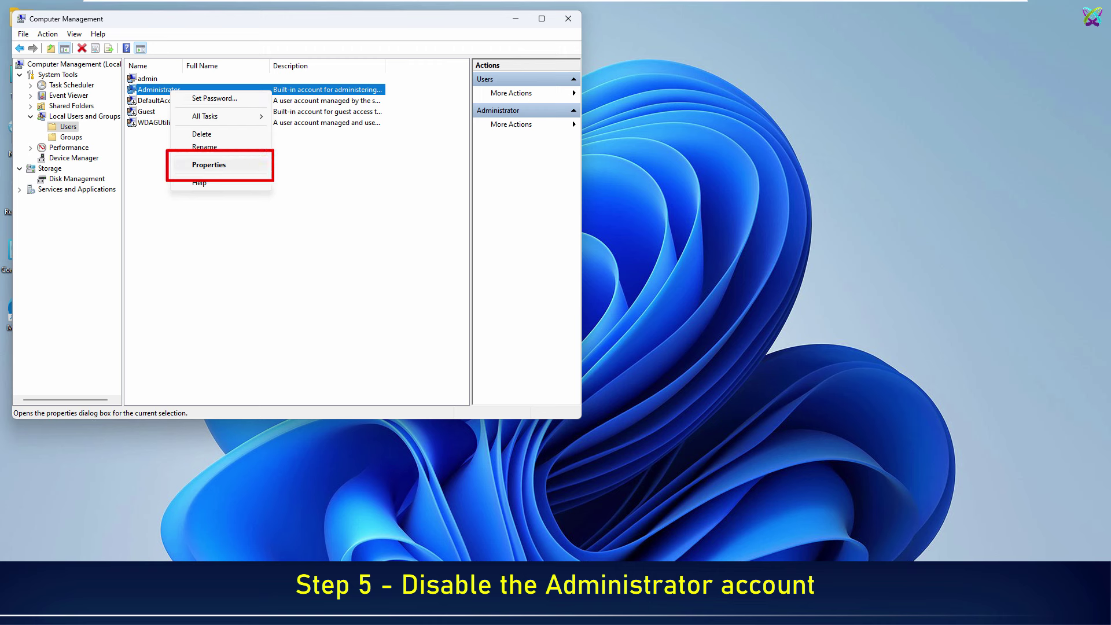
click(209, 164)
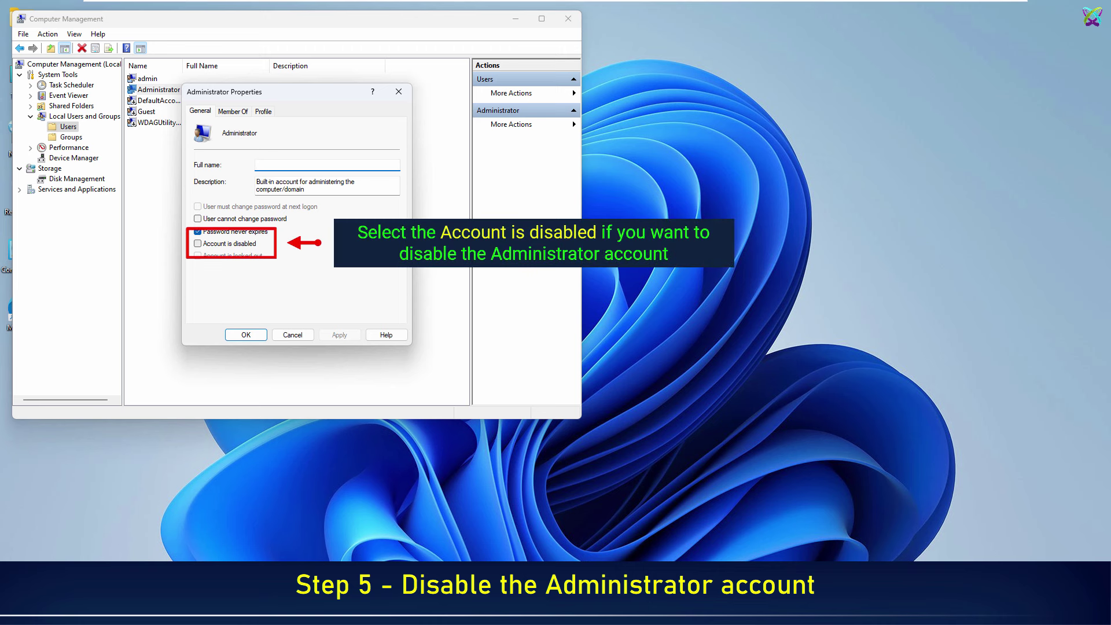
click(197, 242)
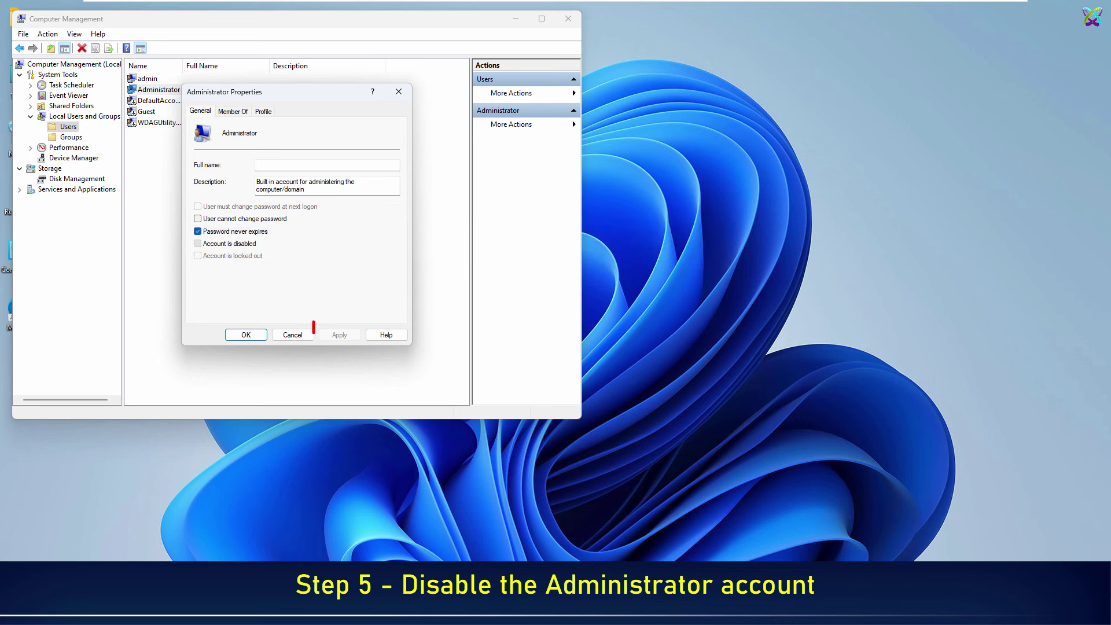
click(339, 334)
click(246, 335)
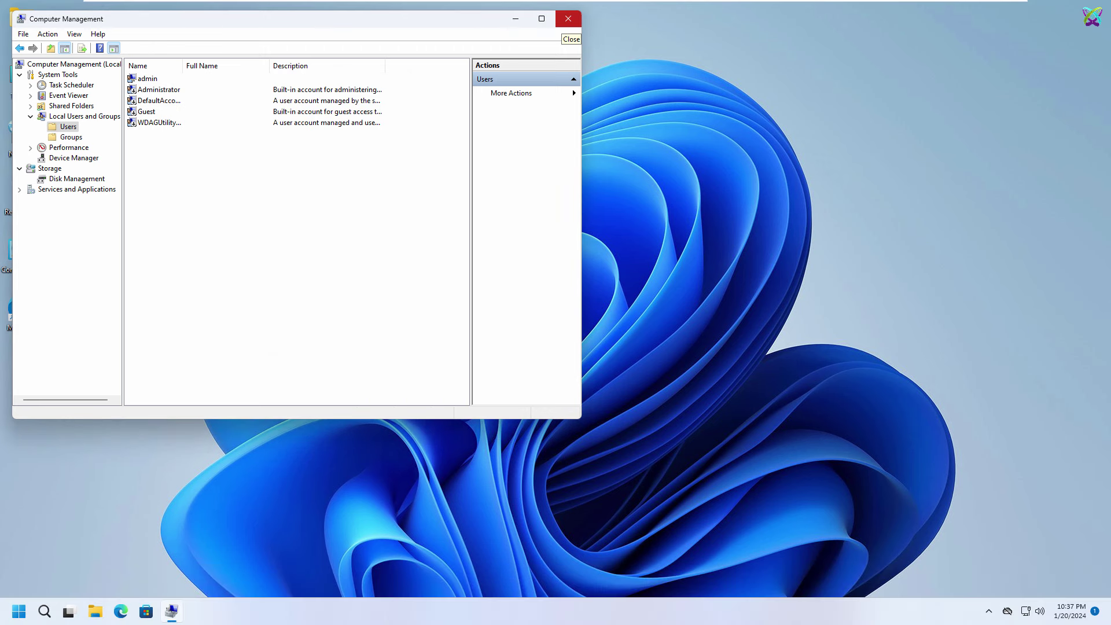
click(567, 19)
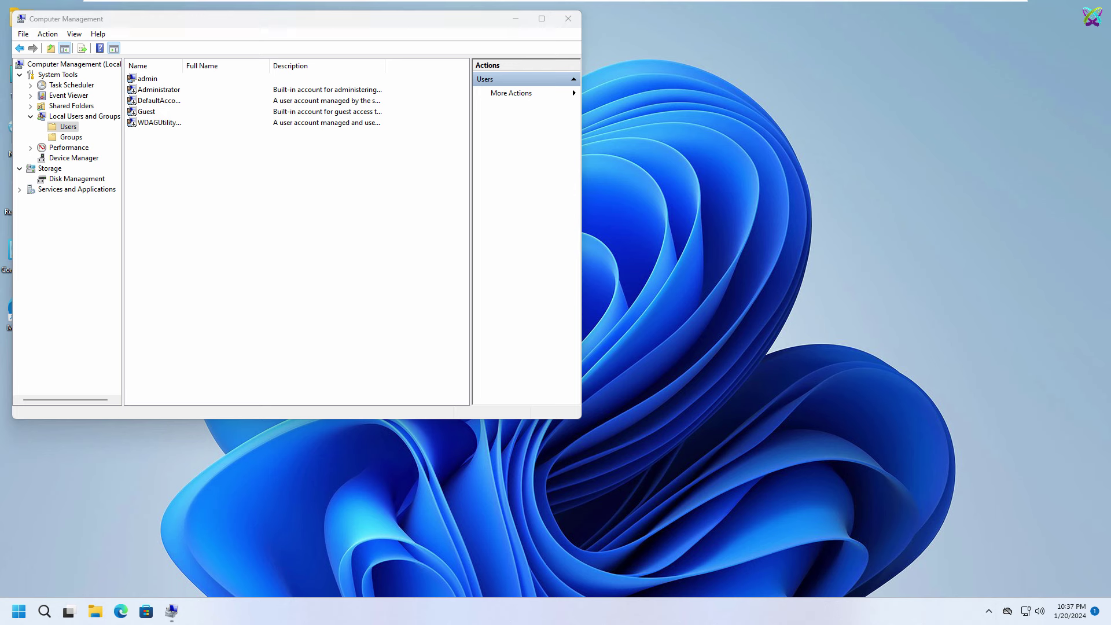
click(568, 18)
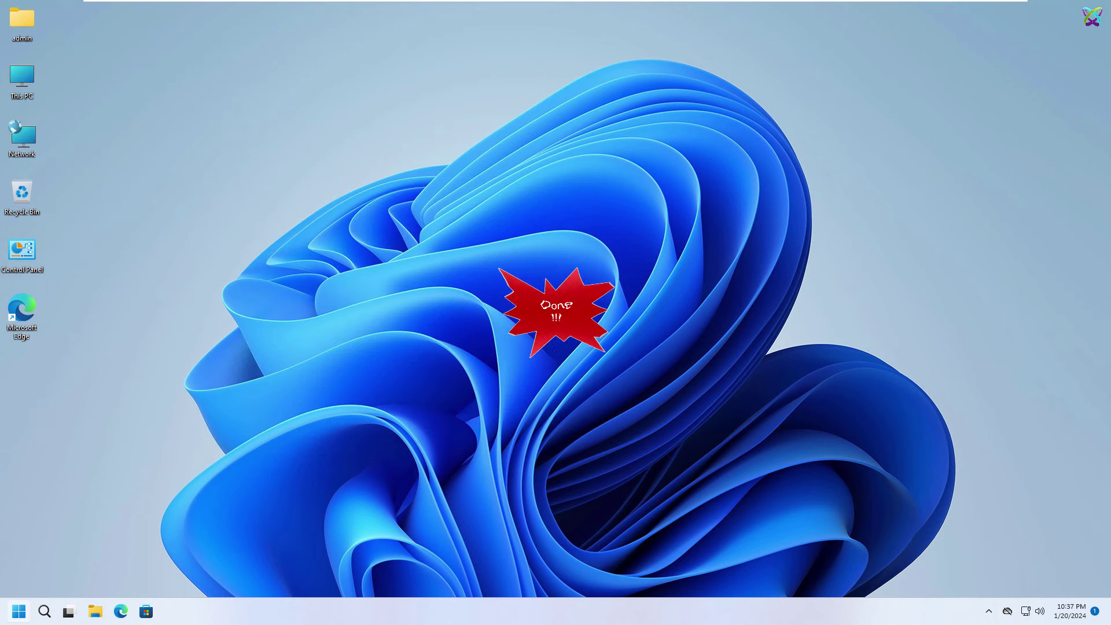
Step: Check the account options offered for the signed-in admin account
key(super)
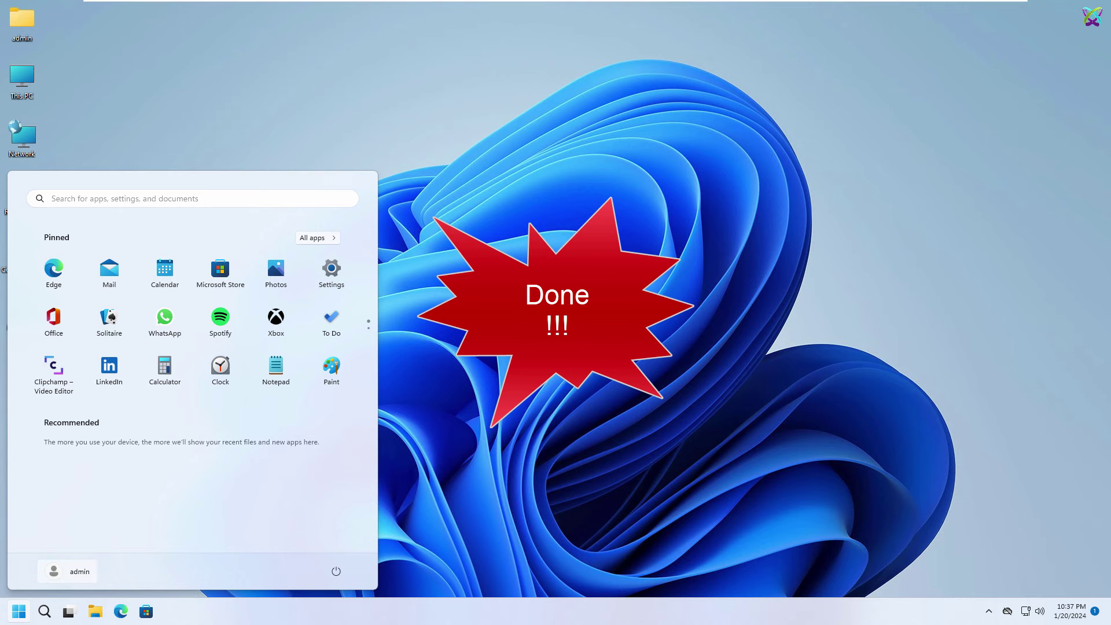
click(67, 570)
click(40, 496)
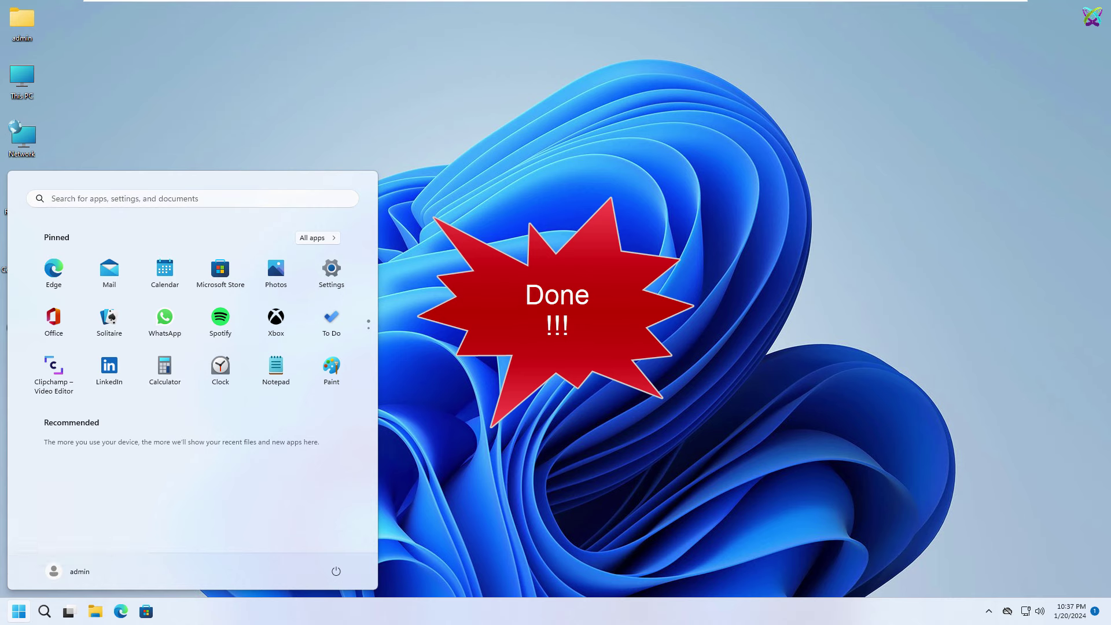